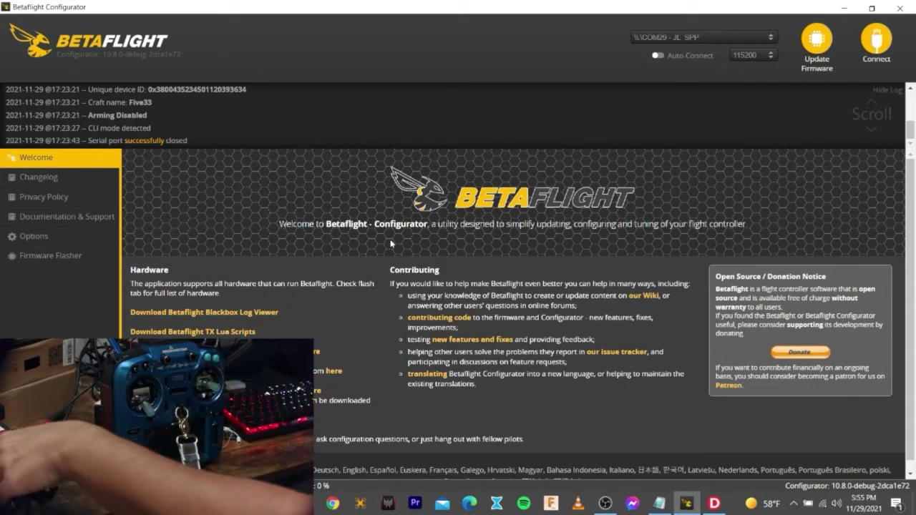
Set the firmware flasher to expert mode with the Development build type, board BETAFPVF405 and firmware version 4.3.0 #2554.
{"action": "left_click", "coordinate": [819, 44]}
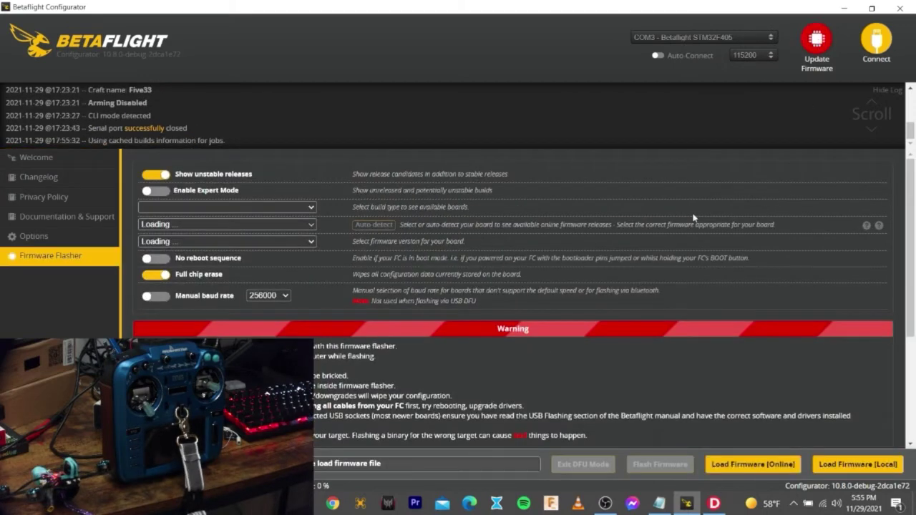
{"action": "left_click", "coordinate": [158, 191]}
{"action": "left_click", "coordinate": [200, 208]}
{"action": "left_click", "coordinate": [199, 240]}
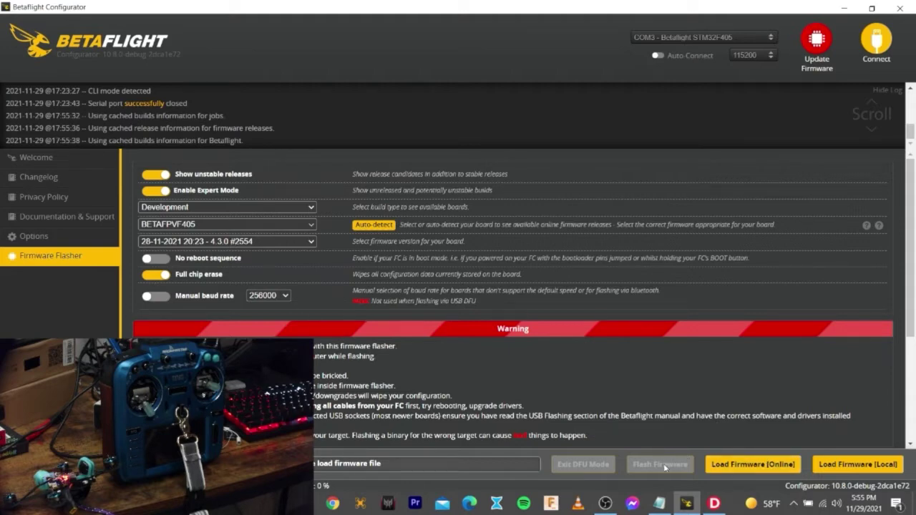
Connect to the flight controller and copy all the tuning commands from the untitled Notepad document.
{"action": "left_click", "coordinate": [874, 47]}
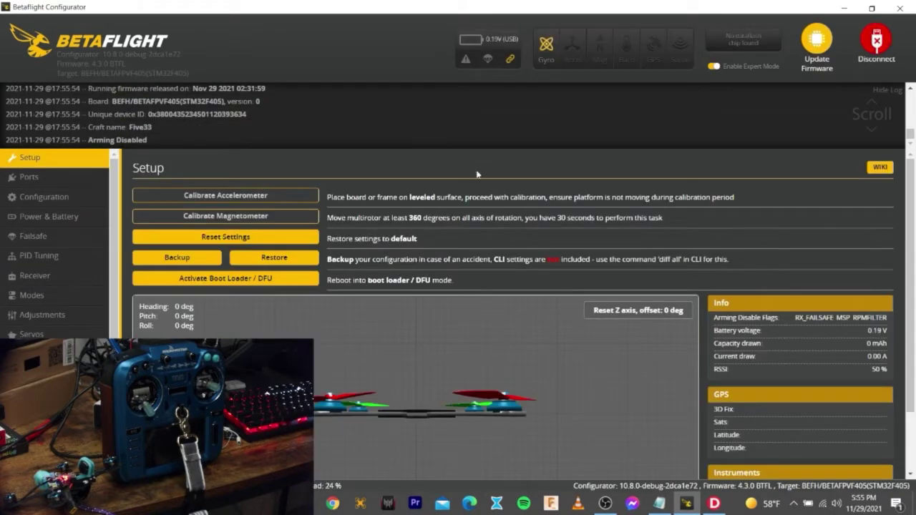
{"action": "mouse_move", "coordinate": [663, 508]}
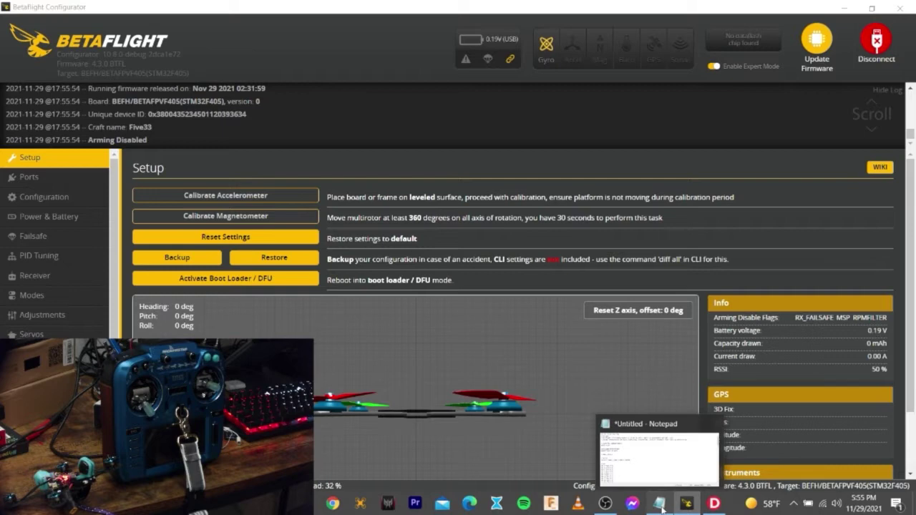
{"action": "left_click", "coordinate": [659, 504]}
{"action": "left_click_drag", "start_coordinate": [121, 106], "coordinate": [215, 361]}
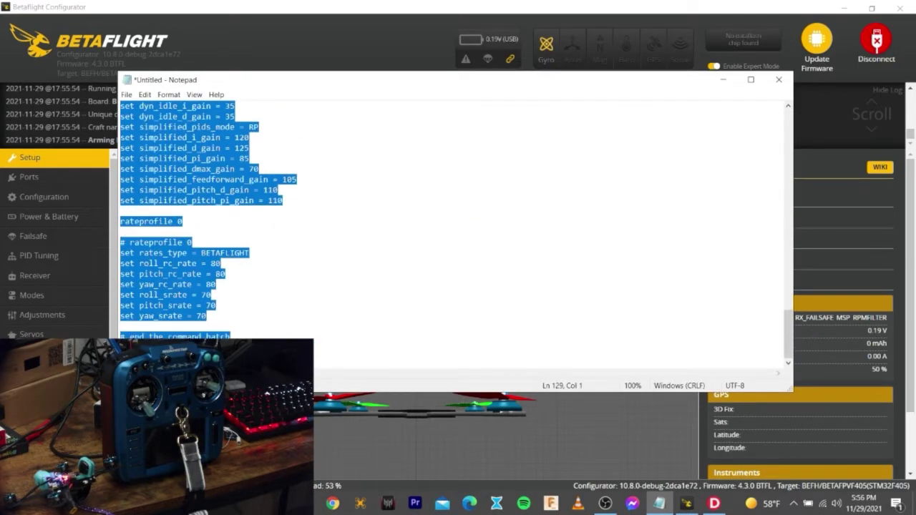
{"action": "right_click", "coordinate": [164, 272]}
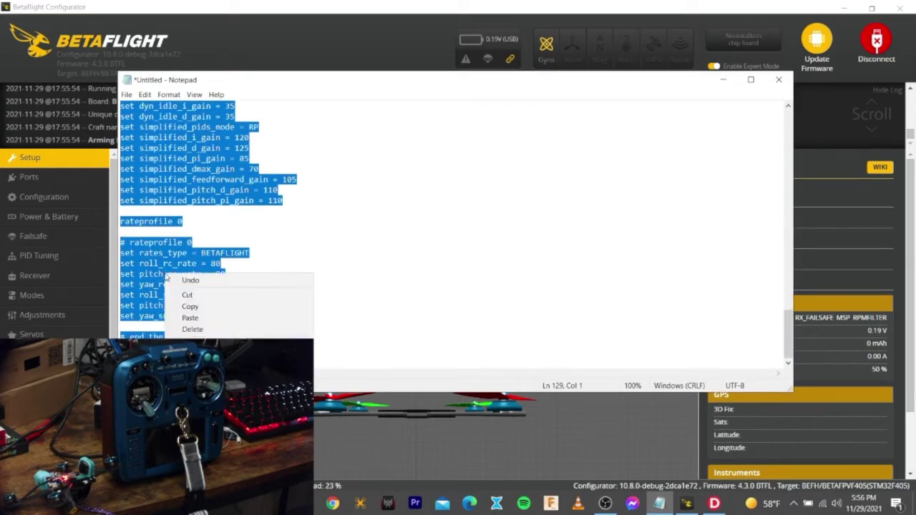
{"action": "left_click", "coordinate": [221, 307]}
{"action": "left_click", "coordinate": [722, 80]}
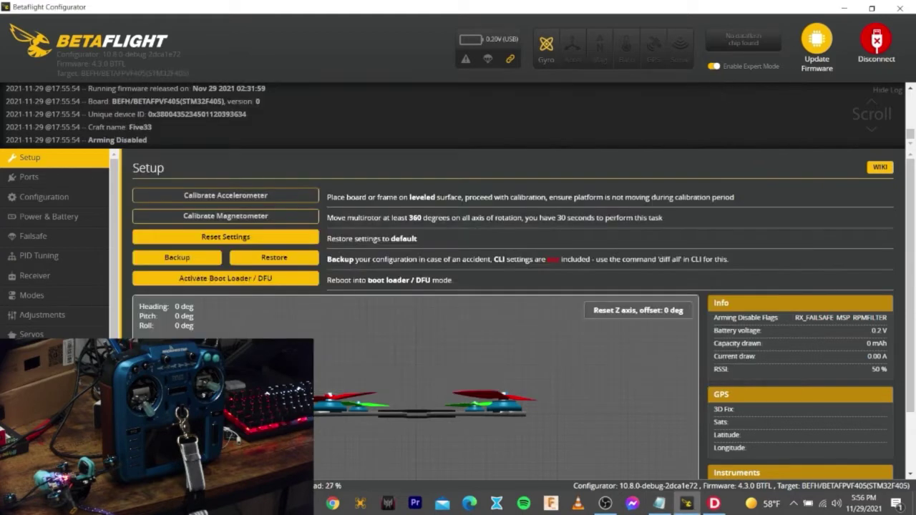
Run the copied tuning commands in the flight controller's CLI and save the configuration.
{"action": "left_click", "coordinate": [32, 409]}
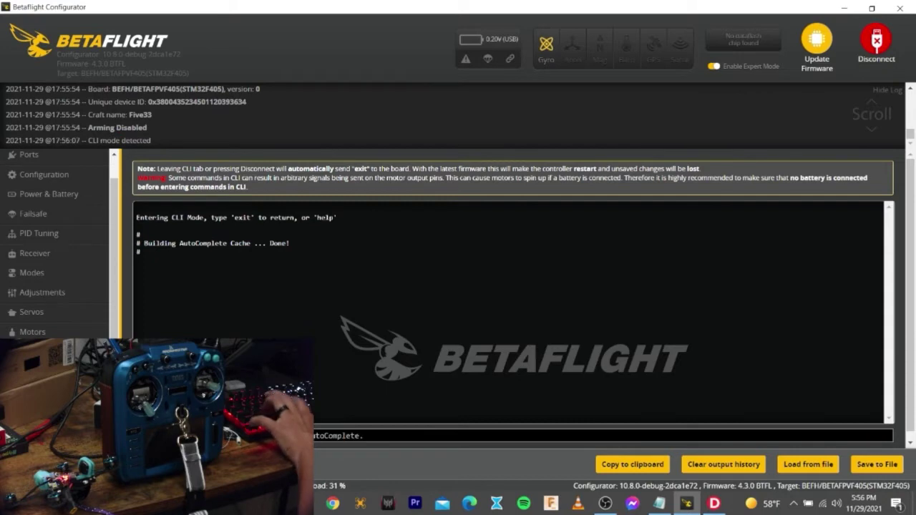
{"action": "type", "text": "diff all"}
{"action": "key", "text": "Return"}
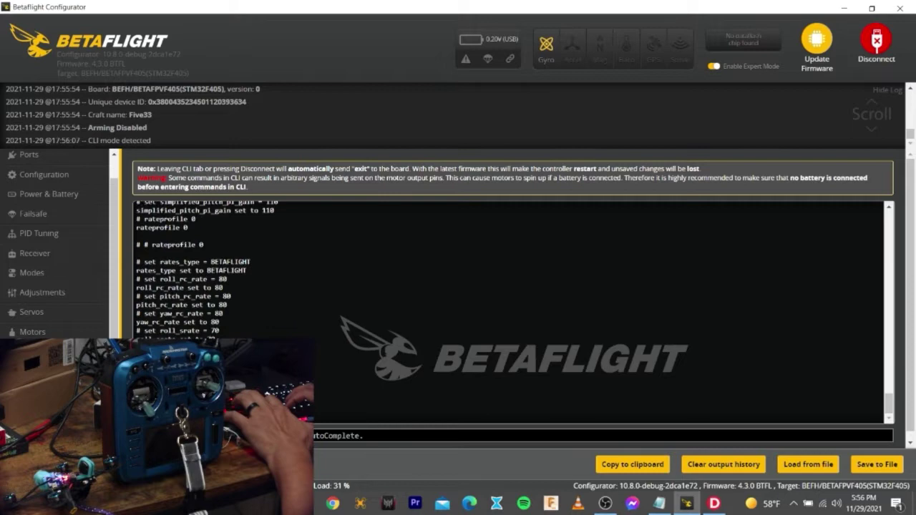
{"action": "type", "text": "save"}
{"action": "key", "text": "Return"}
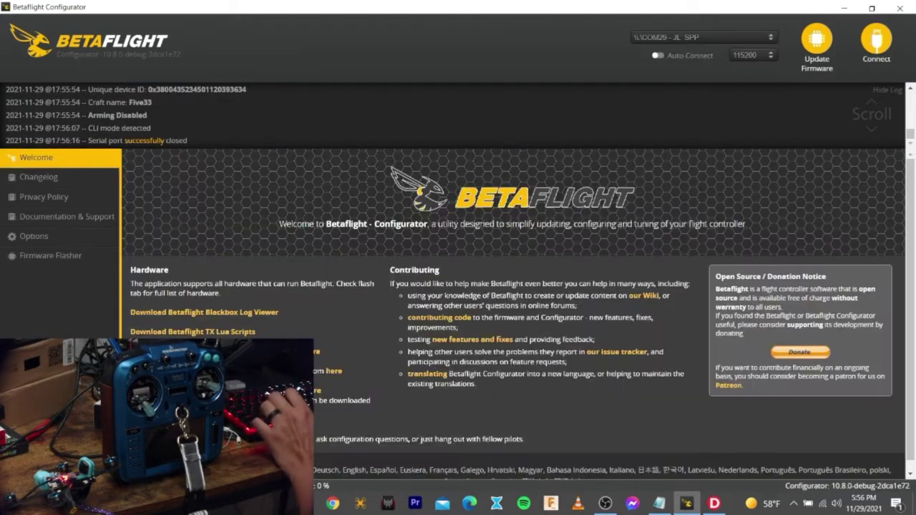
Reconnect to the flight controller and check the switch mode ranges and the serial receiver provider.
{"action": "left_click", "coordinate": [877, 45]}
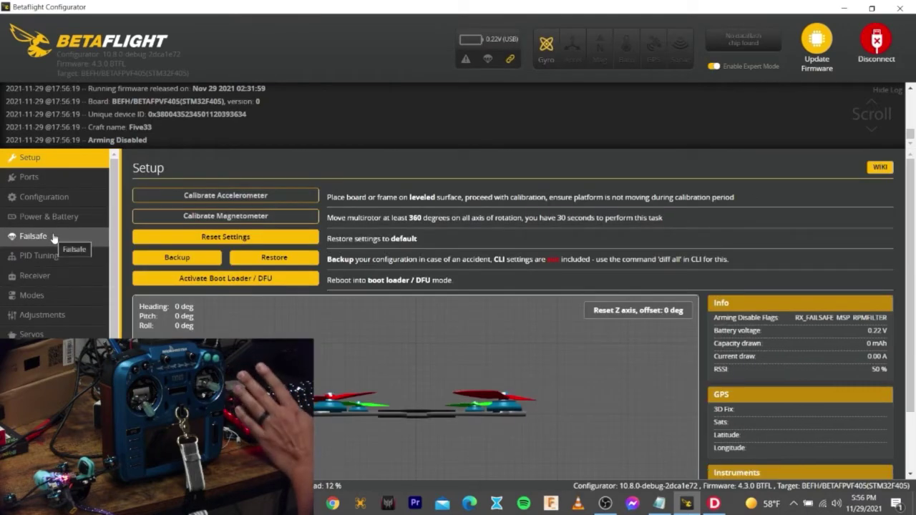
{"action": "left_click", "coordinate": [50, 301]}
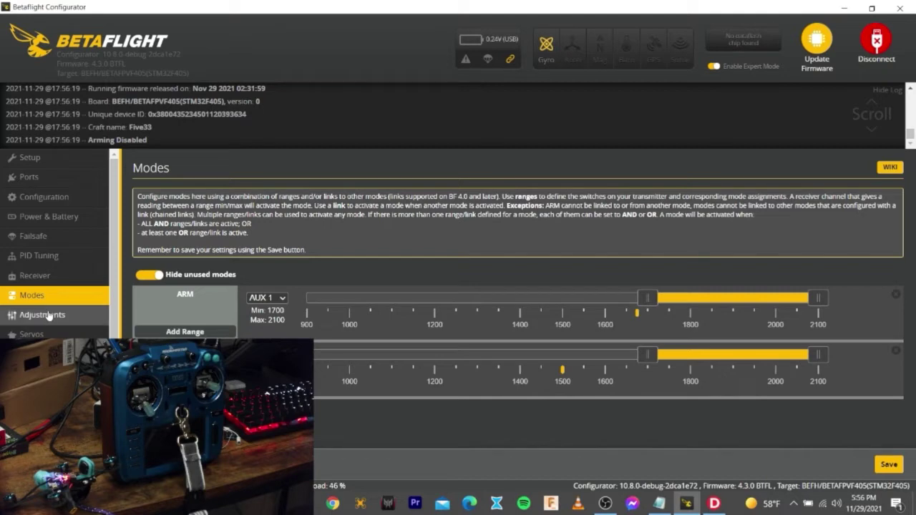
{"action": "left_click", "coordinate": [52, 281]}
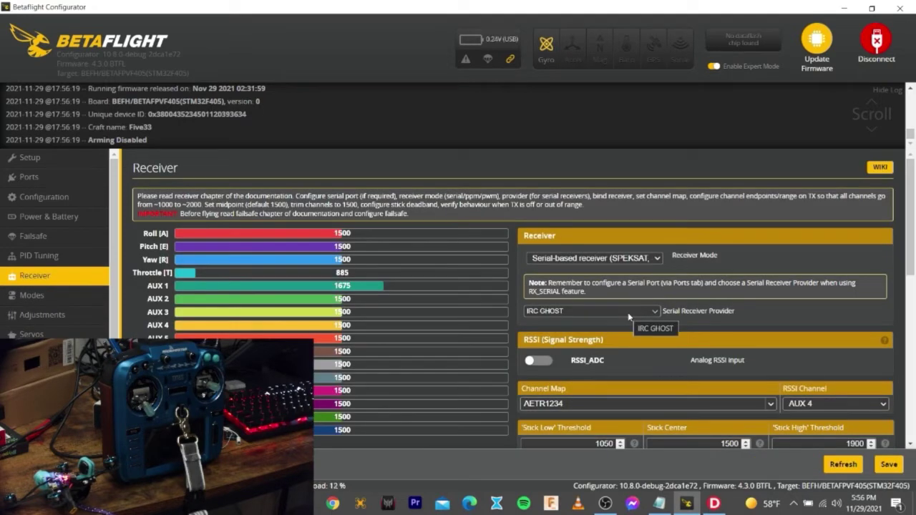
{"action": "left_click", "coordinate": [628, 312]}
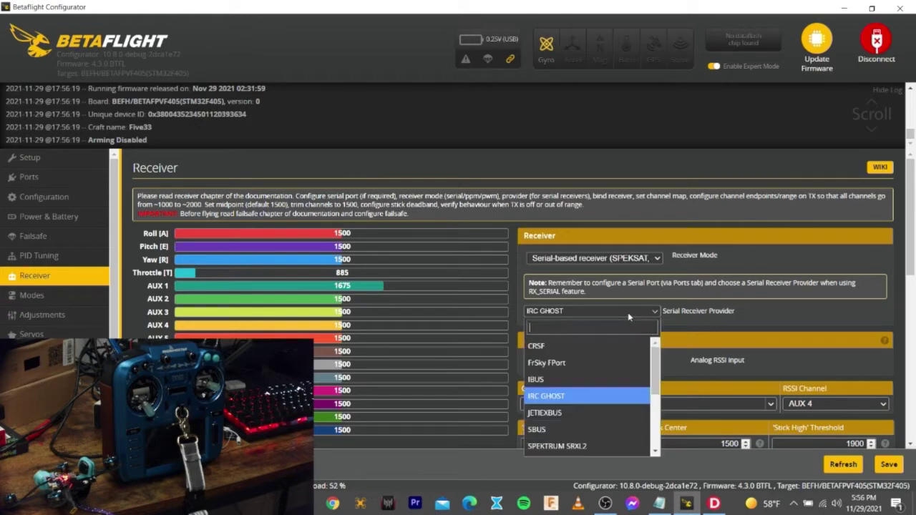
{"action": "left_click", "coordinate": [628, 313]}
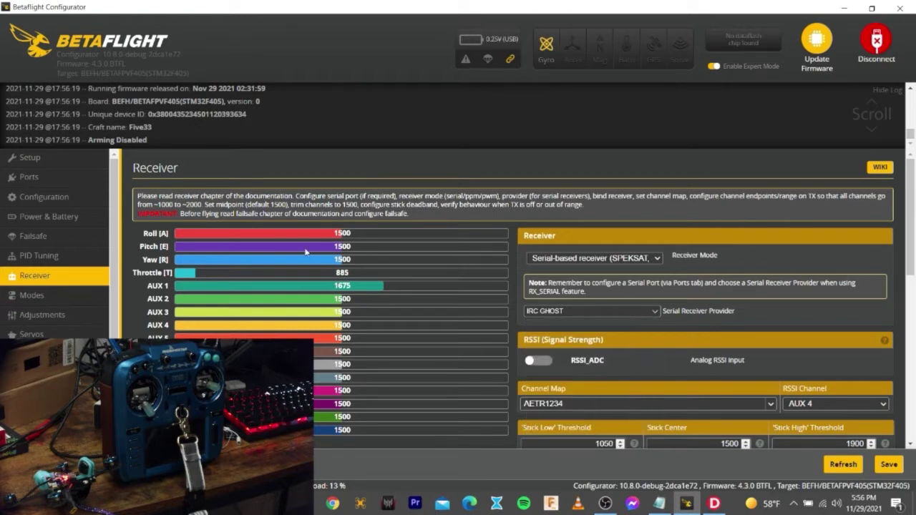
Select VTX (TBS SmartAudio) as the peripheral of the last UART and check the video transmitter settings.
{"action": "left_click", "coordinate": [56, 183]}
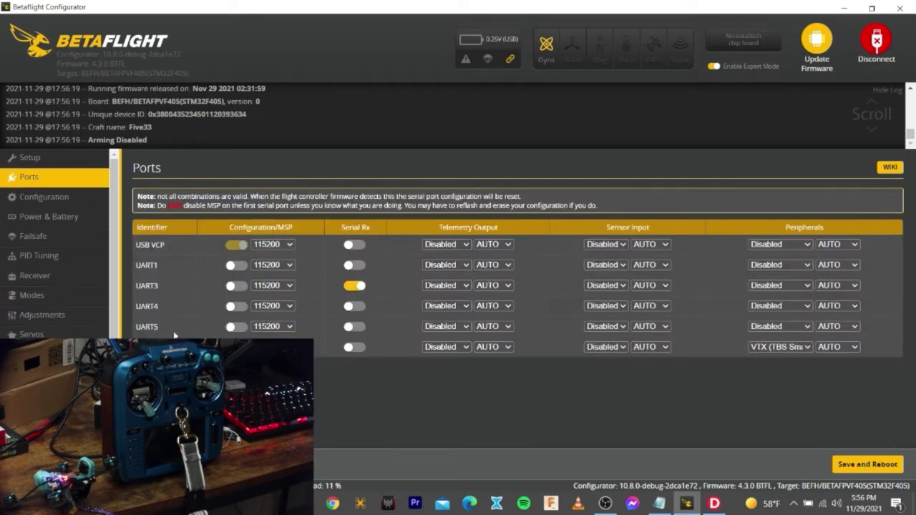
{"action": "left_click", "coordinate": [792, 348]}
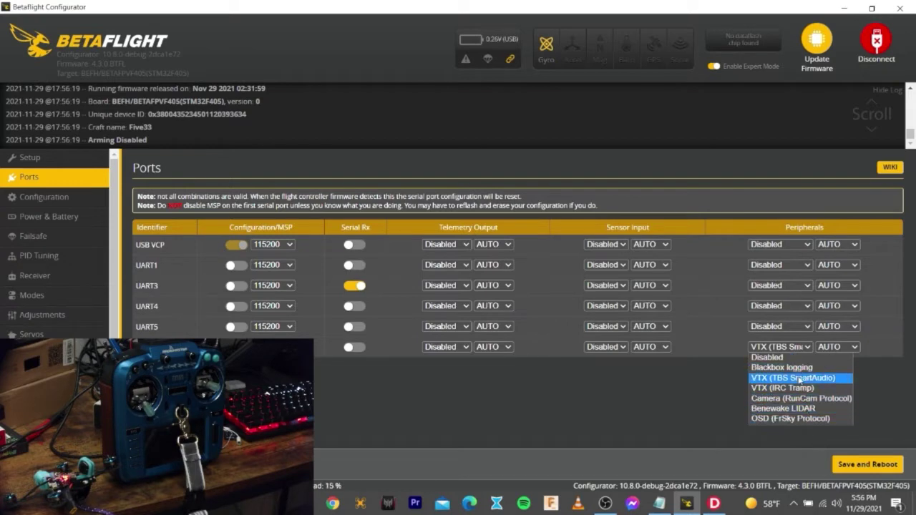
{"action": "left_click", "coordinate": [797, 377]}
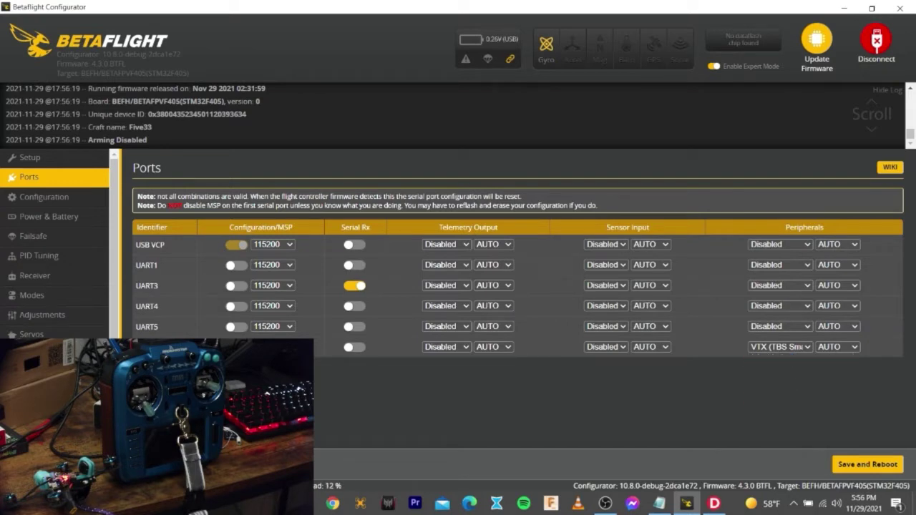
{"action": "left_click", "coordinate": [32, 393]}
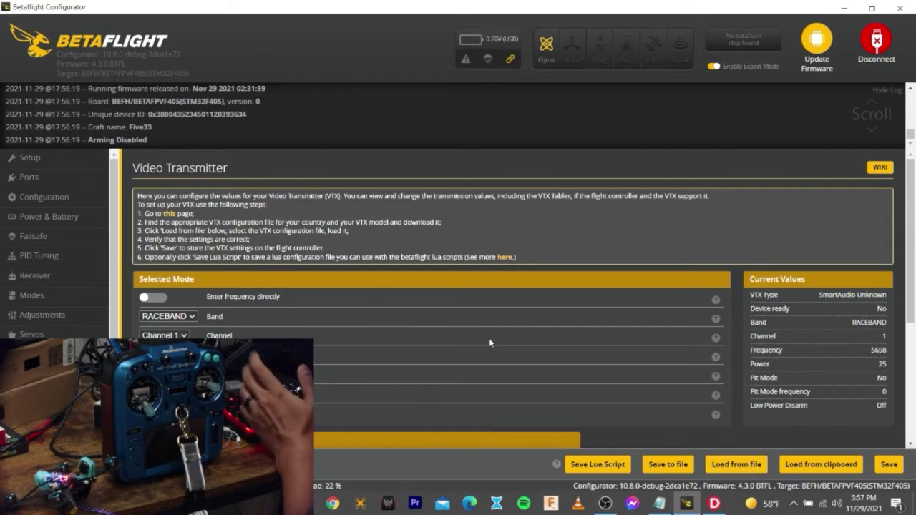
{"action": "scroll", "coordinate": [56, 243], "scroll_direction": "down", "scroll_amount": 1}
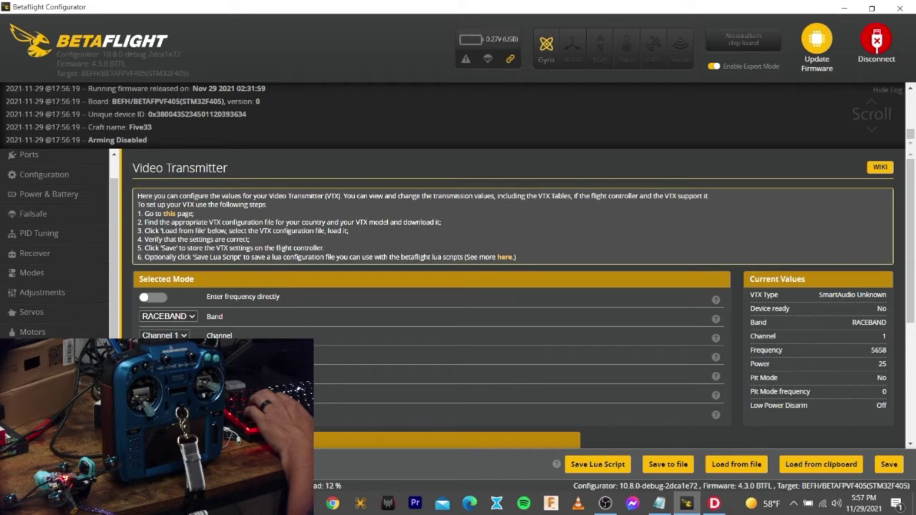
Enable motor test mode, spin all four motors together at 1049 to check their directions, and disable motor test mode.
{"action": "left_click", "coordinate": [31, 331]}
{"action": "scroll", "coordinate": [724, 368], "scroll_direction": "down", "scroll_amount": 3}
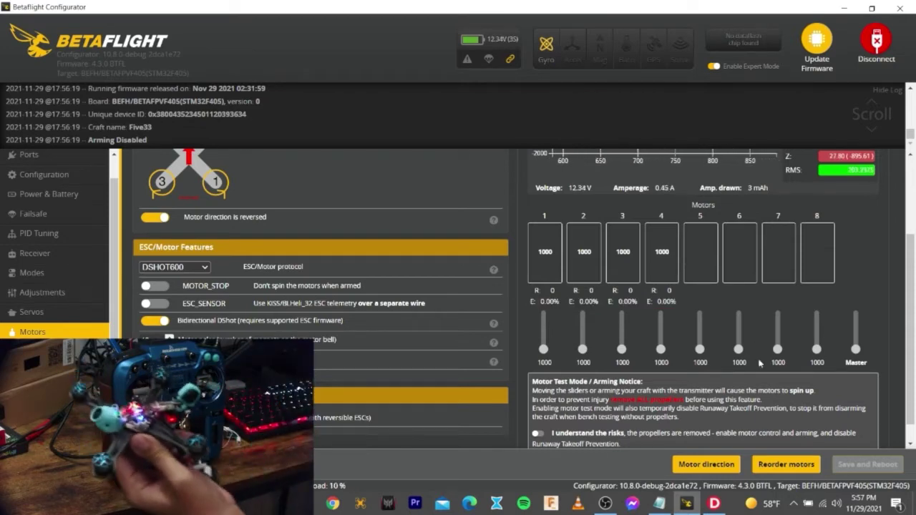
{"action": "scroll", "coordinate": [606, 411], "scroll_direction": "down", "scroll_amount": 1}
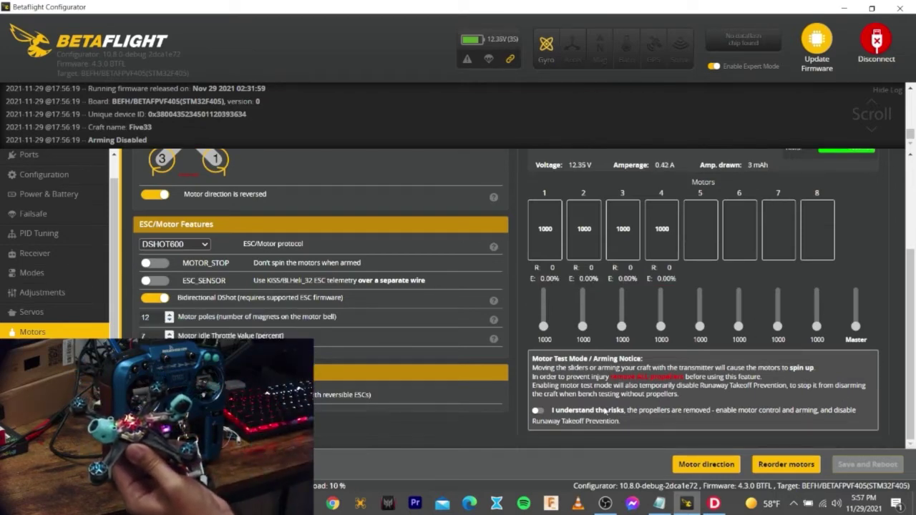
{"action": "left_click", "coordinate": [537, 411]}
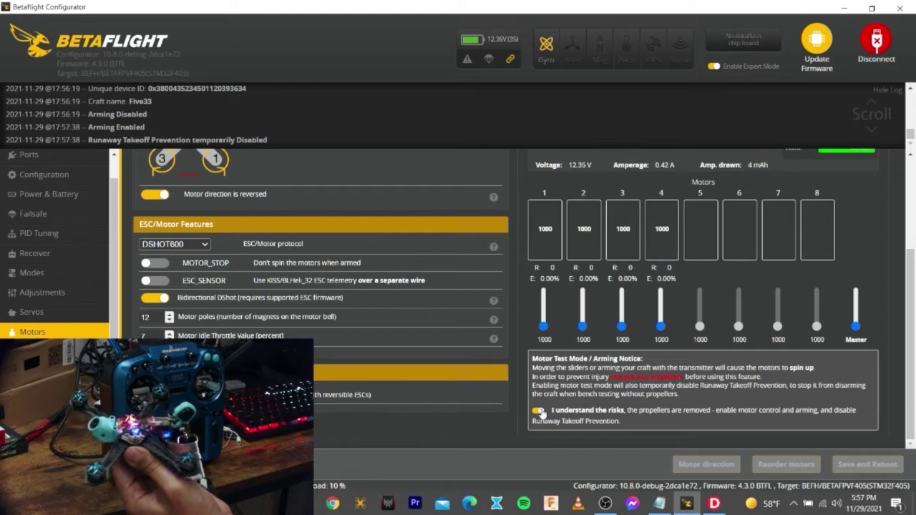
{"action": "left_click_drag", "start_coordinate": [856, 328], "coordinate": [856, 326]}
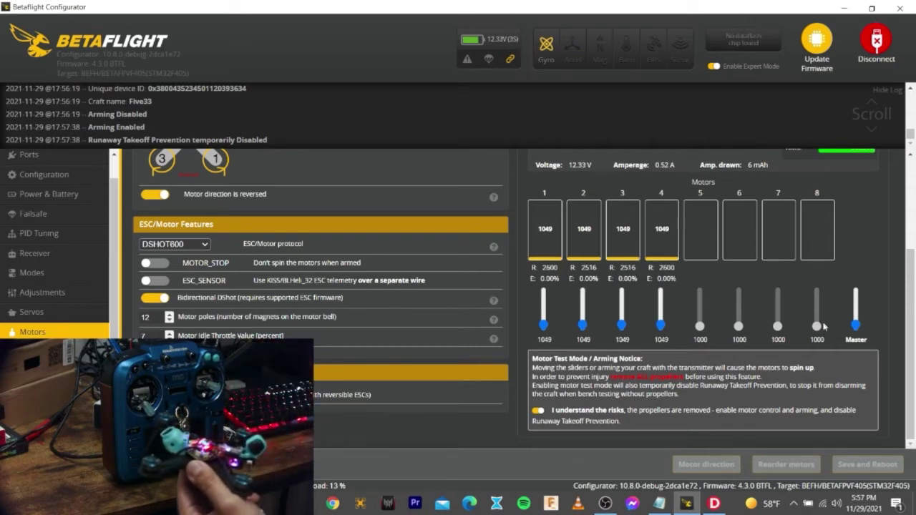
{"action": "left_click", "coordinate": [537, 410]}
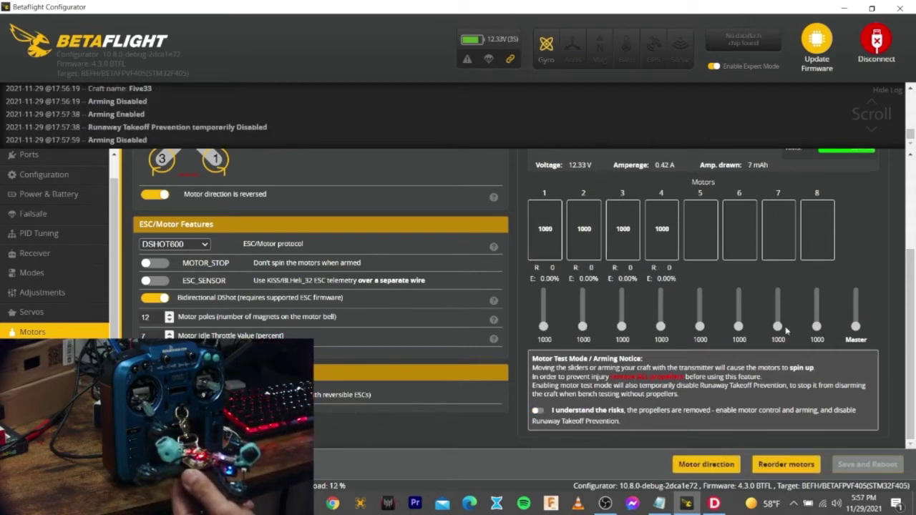
Disconnect the flight controller, switch to BLHeliSuite32 and read the setup of all four ESCs.
{"action": "left_click", "coordinate": [875, 58]}
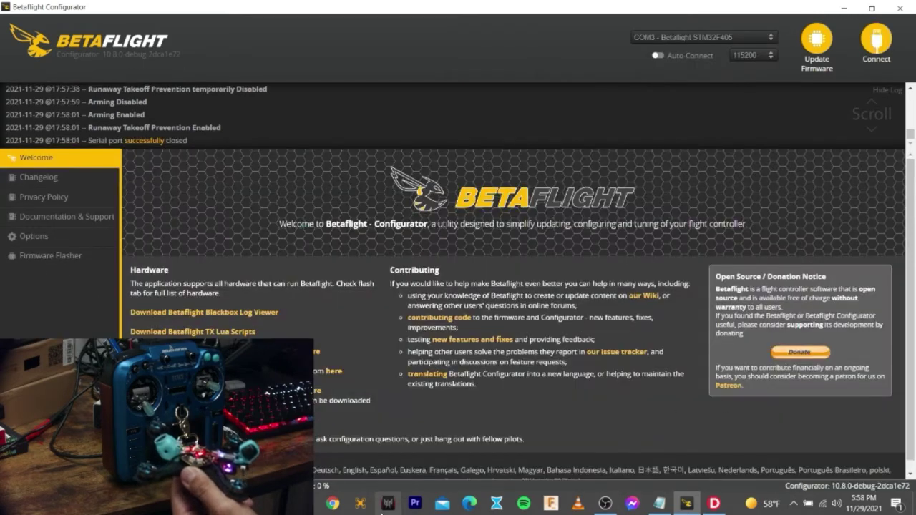
{"action": "left_click", "coordinate": [713, 503]}
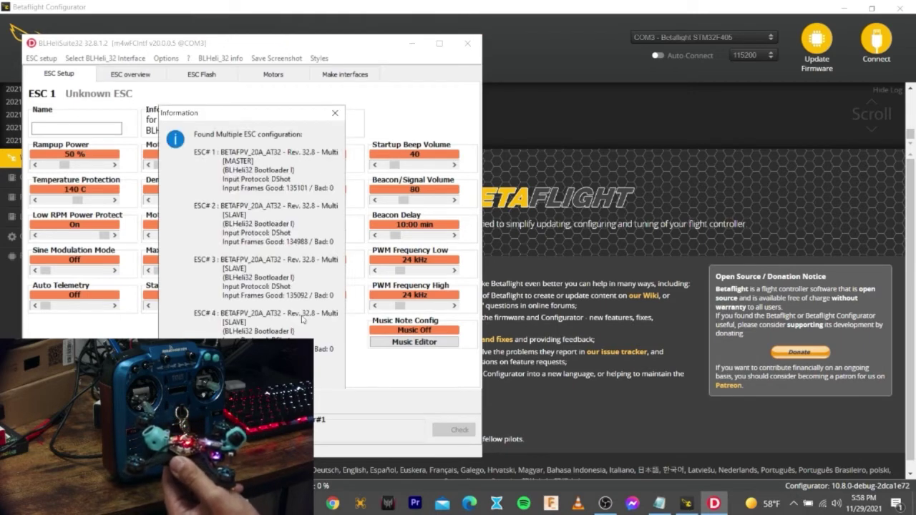
{"action": "key", "text": "Return"}
{"action": "left_click_drag", "start_coordinate": [214, 43], "coordinate": [563, 43]}
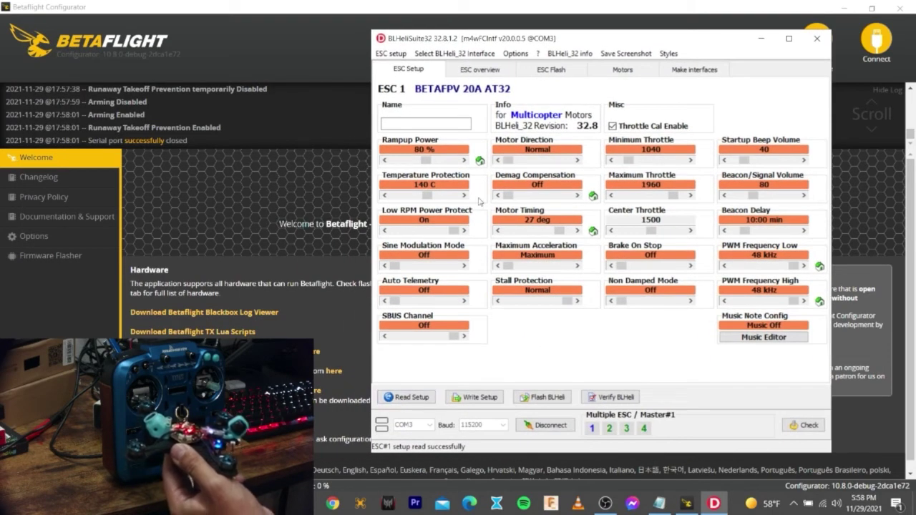
Set the motor direction of ESC 1 alone to Reversed and write the setup to it.
{"action": "left_click", "coordinate": [592, 428]}
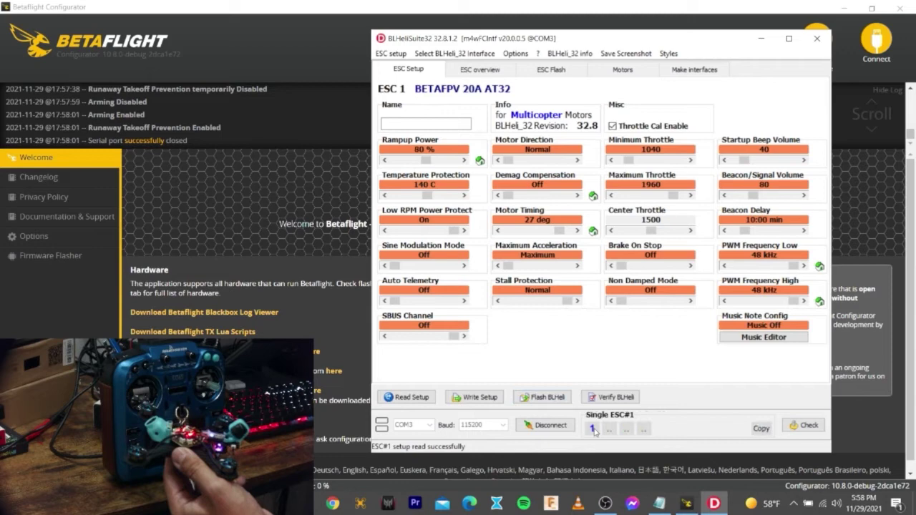
{"action": "left_click", "coordinate": [527, 160]}
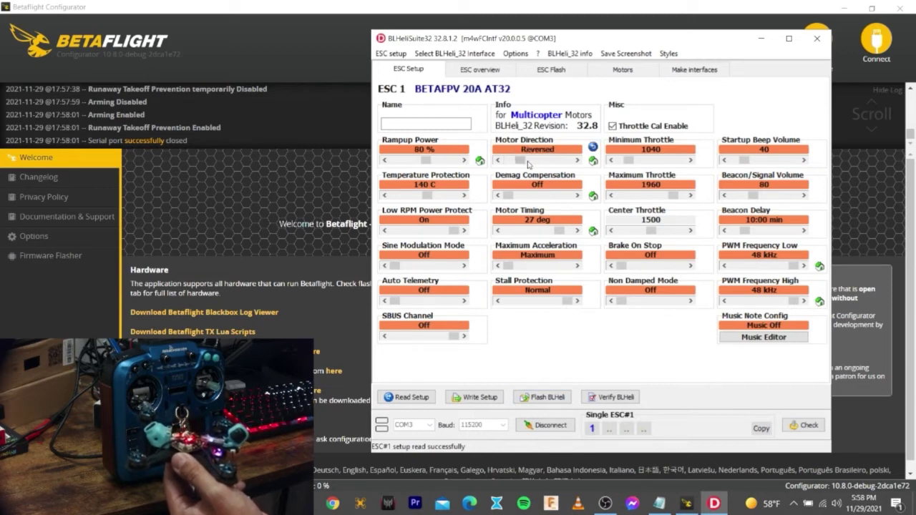
{"action": "left_click", "coordinate": [490, 400]}
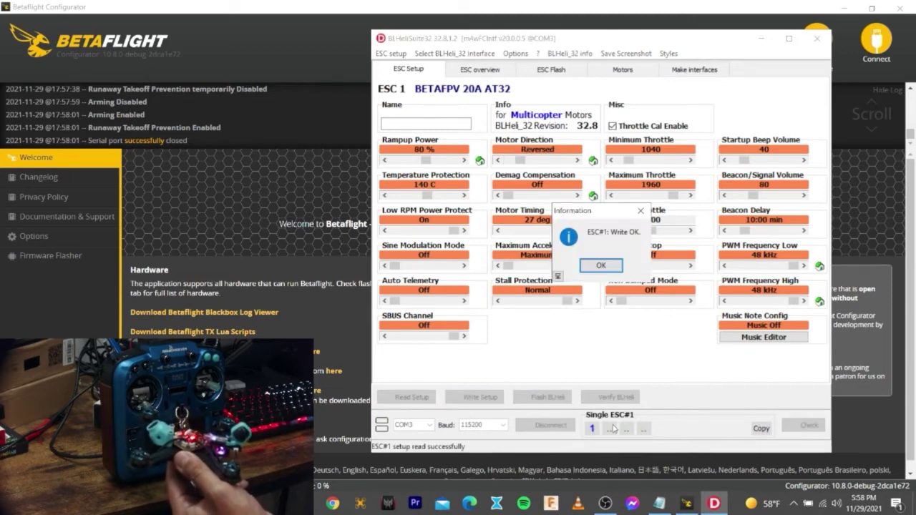
{"action": "left_click", "coordinate": [592, 266]}
Set the motor direction of ESC 4 alone to Reversed, write the setup to it and disconnect the ESC interface.
{"action": "left_click", "coordinate": [642, 430]}
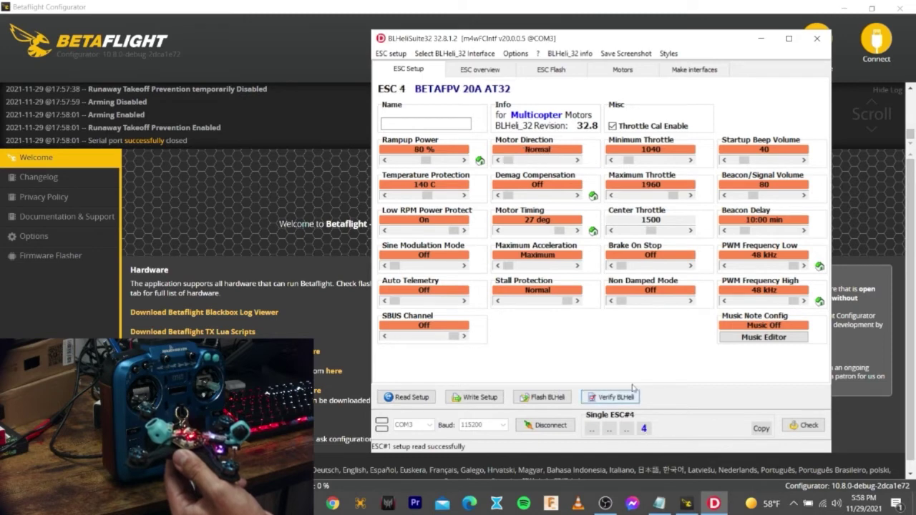
{"action": "left_click", "coordinate": [541, 162]}
{"action": "left_click", "coordinate": [476, 397]}
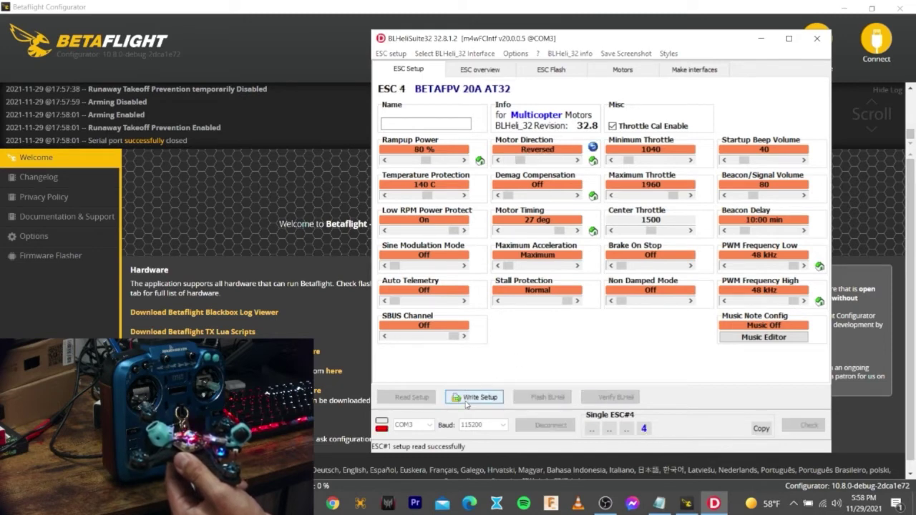
{"action": "left_click", "coordinate": [600, 265]}
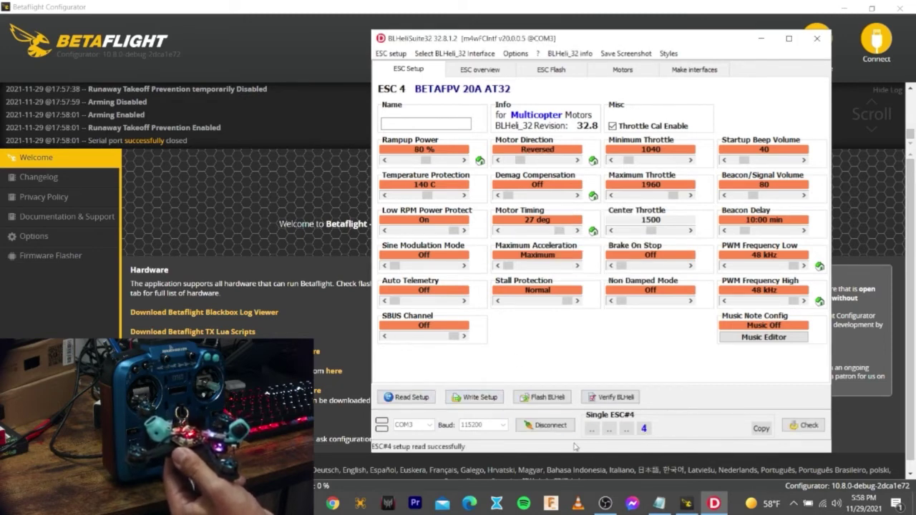
{"action": "left_click", "coordinate": [555, 425]}
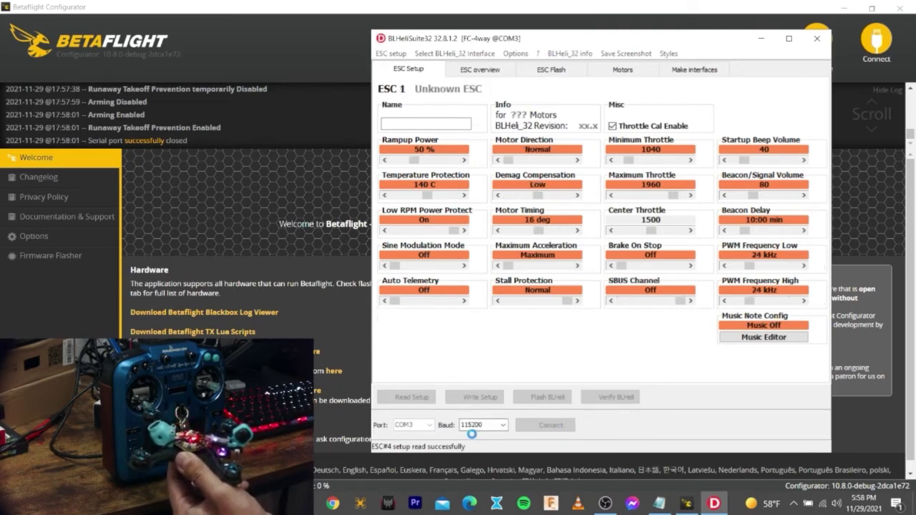
Switch back to Betaflight, reconnect the flight controller, spin all four motors together at 1063 in motor test mode, and disable test mode.
{"action": "left_click", "coordinate": [333, 54]}
{"action": "left_click", "coordinate": [876, 37]}
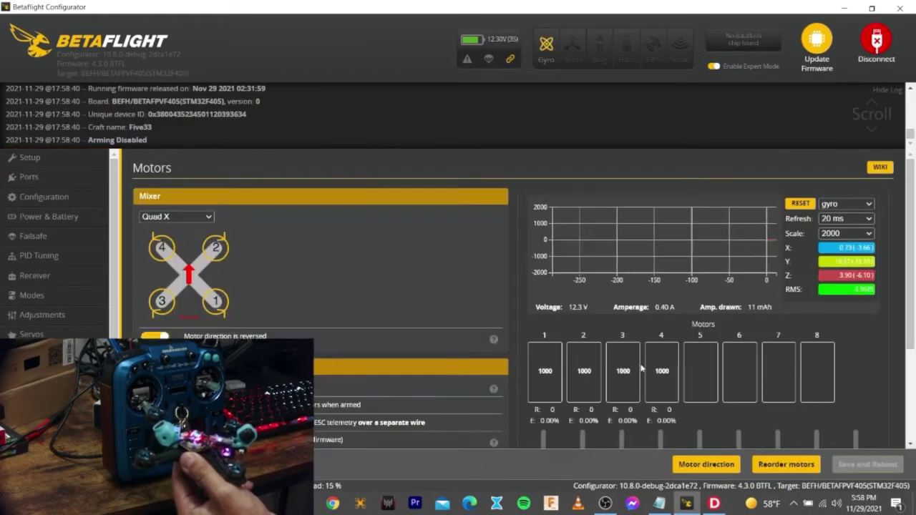
{"action": "scroll", "coordinate": [806, 399], "scroll_direction": "down", "scroll_amount": 3}
{"action": "left_click", "coordinate": [553, 410]}
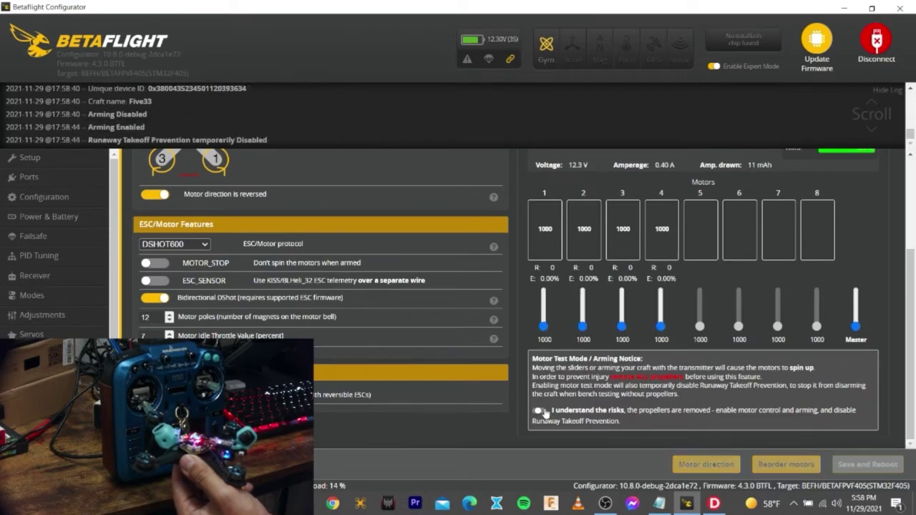
{"action": "left_click_drag", "start_coordinate": [855, 326], "coordinate": [852, 324]}
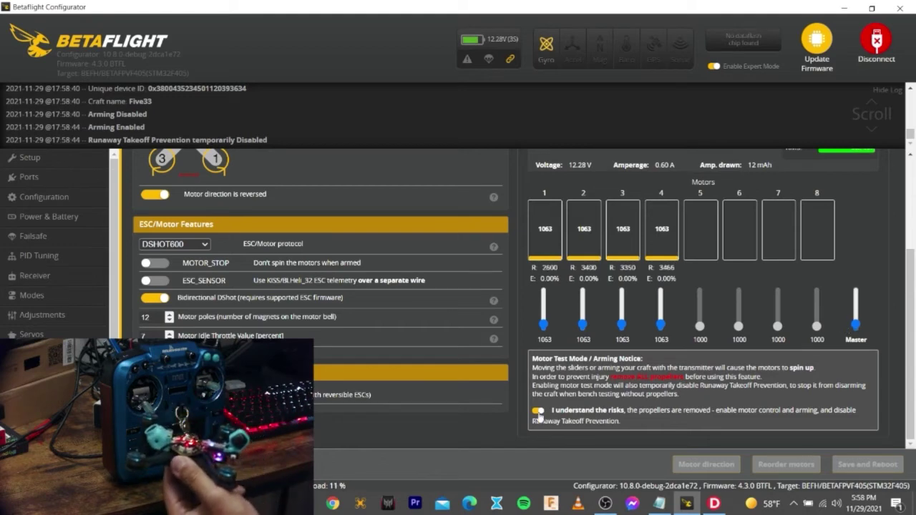
{"action": "left_click", "coordinate": [537, 410]}
Open the font manager in the OSD settings and select the Clarity font preset.
{"action": "scroll", "coordinate": [57, 251], "scroll_direction": "down", "scroll_amount": 1}
{"action": "left_click", "coordinate": [32, 351]}
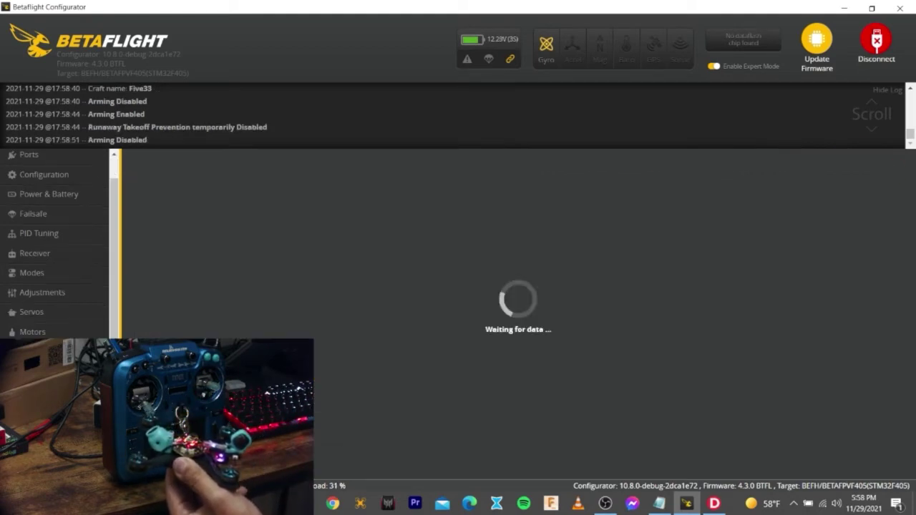
{"action": "scroll", "coordinate": [801, 407], "scroll_direction": "down", "scroll_amount": 1}
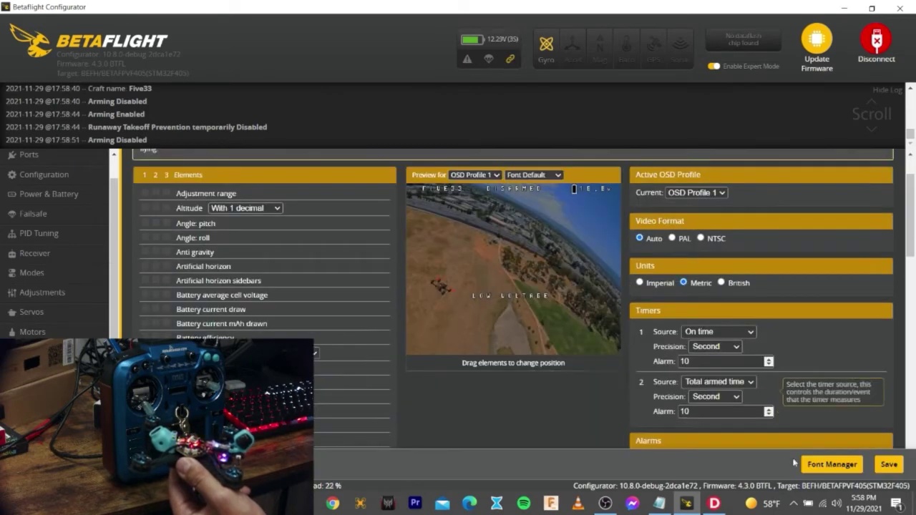
{"action": "left_click", "coordinate": [831, 465]}
{"action": "left_click", "coordinate": [559, 143]}
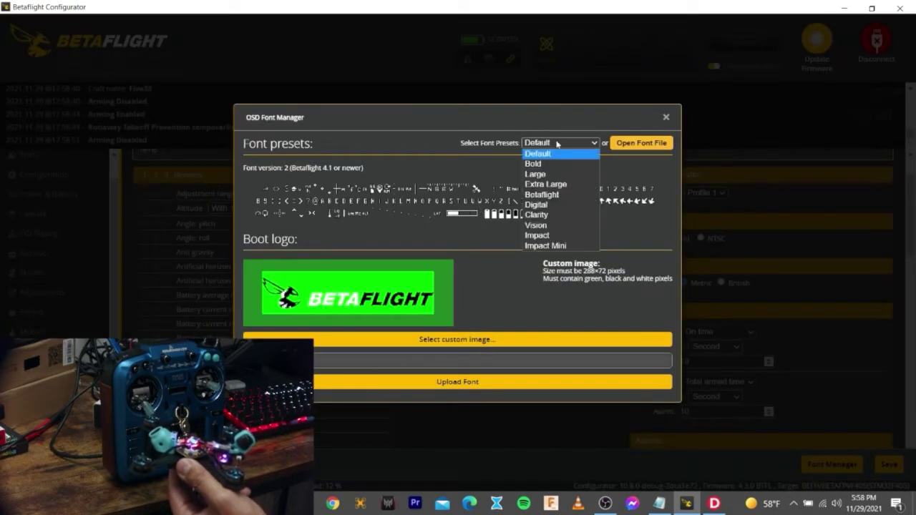
{"action": "left_click", "coordinate": [538, 214]}
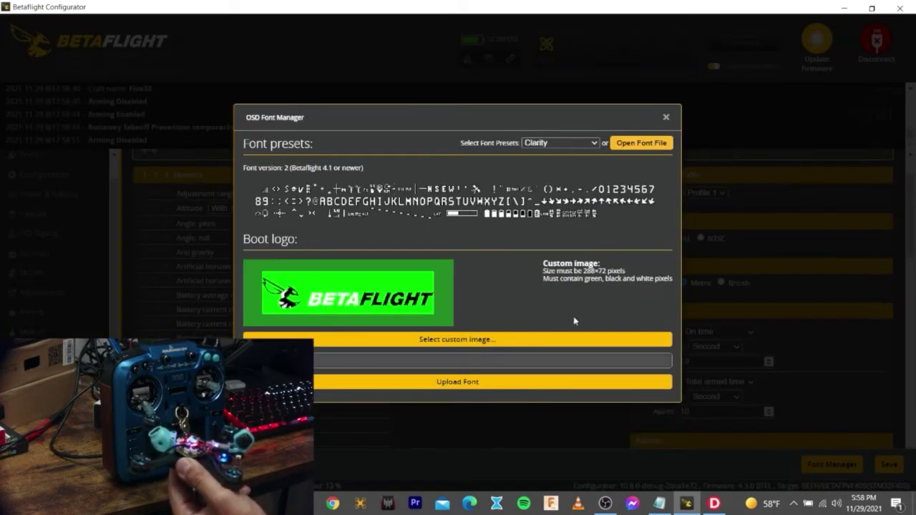
Load BF533Boot from the Desktop as the custom boot logo image and upload the font to the OSD.
{"action": "left_click", "coordinate": [491, 339]}
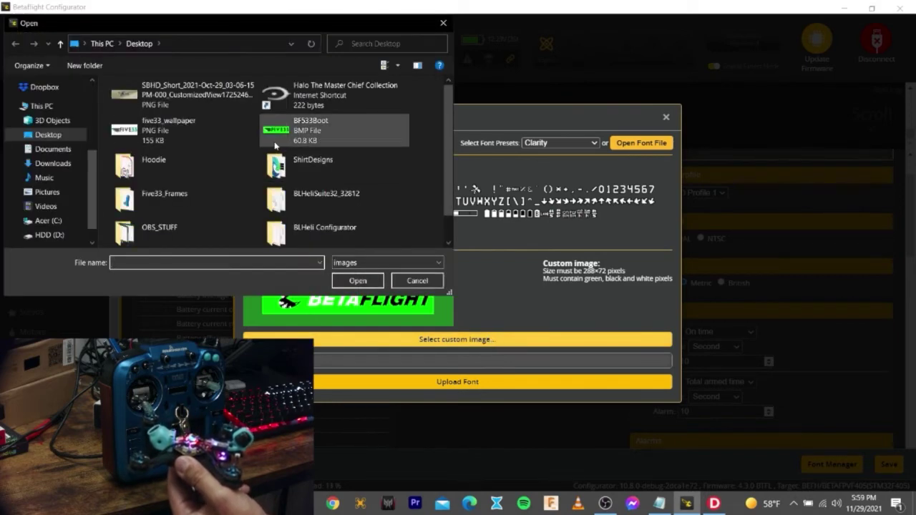
{"action": "double_click", "coordinate": [274, 143]}
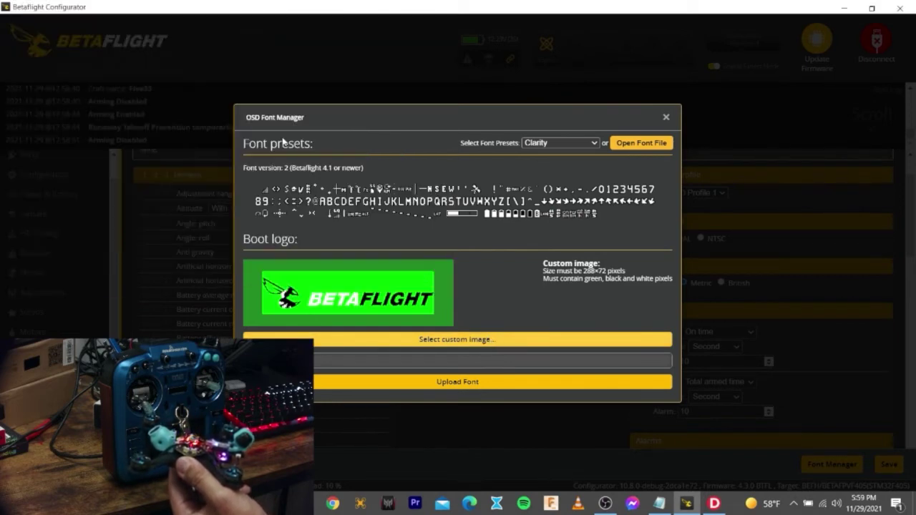
{"action": "left_click", "coordinate": [512, 383]}
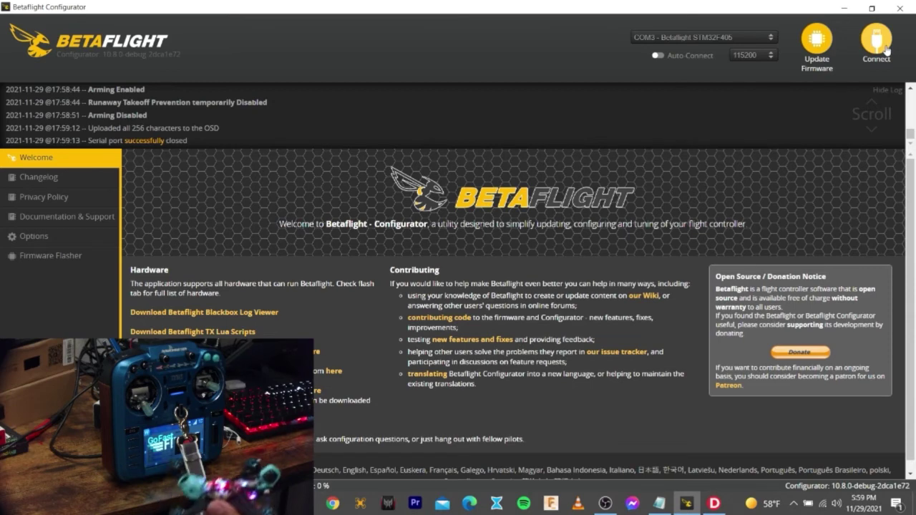
Reconnect the flight controller and open the receiver settings to examine the channel values.
{"action": "left_click", "coordinate": [875, 43]}
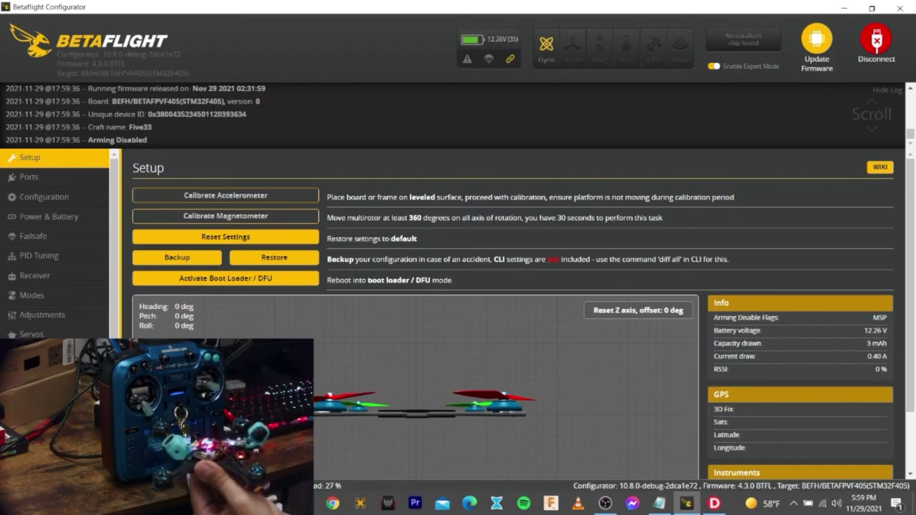
{"action": "left_click", "coordinate": [34, 274]}
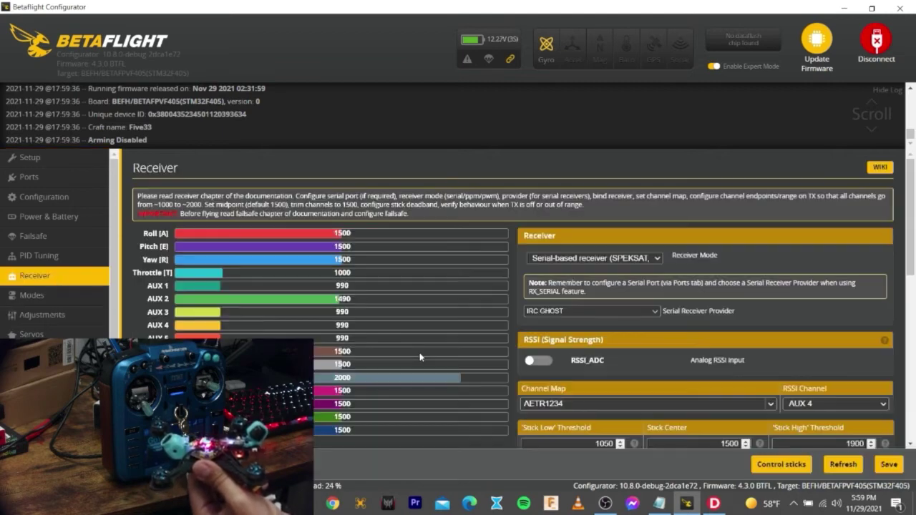